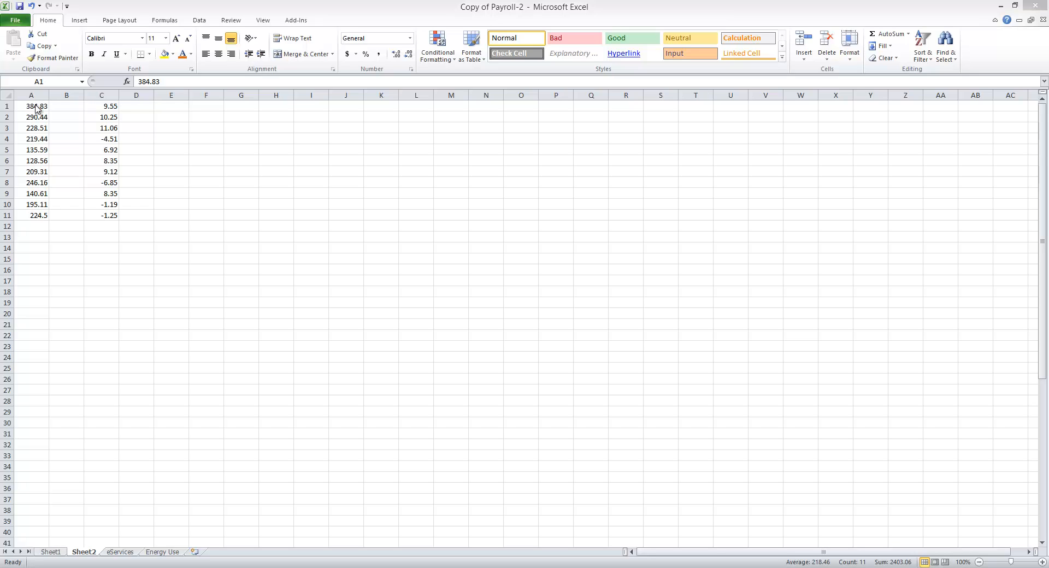
Step: Apply solid-fill Light Blue data bars to the values in A1:A11
{"action": "key", "text": "ctrl+space"}
{"action": "left_click", "coordinate": [35, 107]}
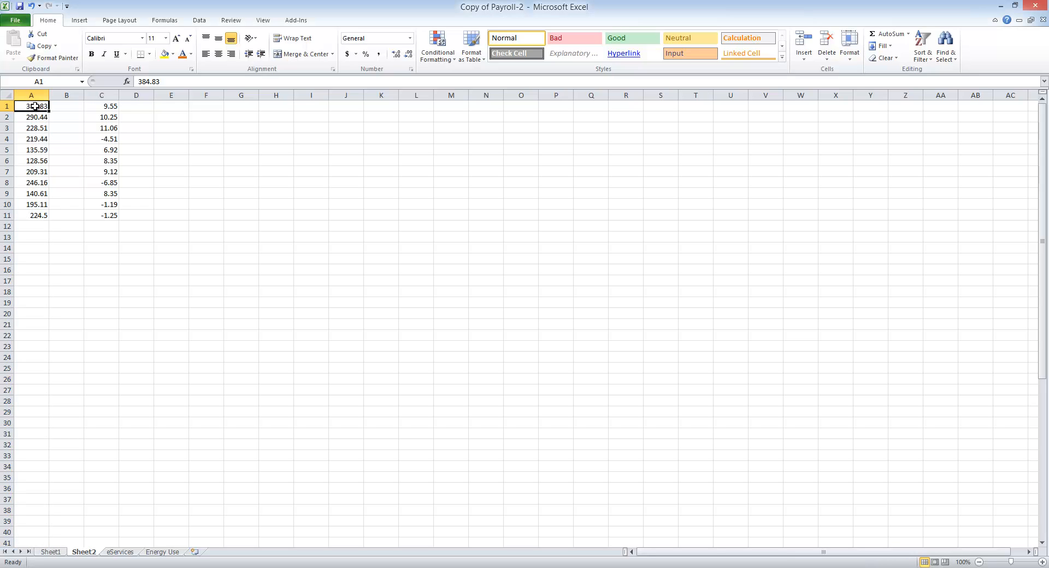
{"action": "left_click_drag", "start_coordinate": [35, 106], "coordinate": [35, 214]}
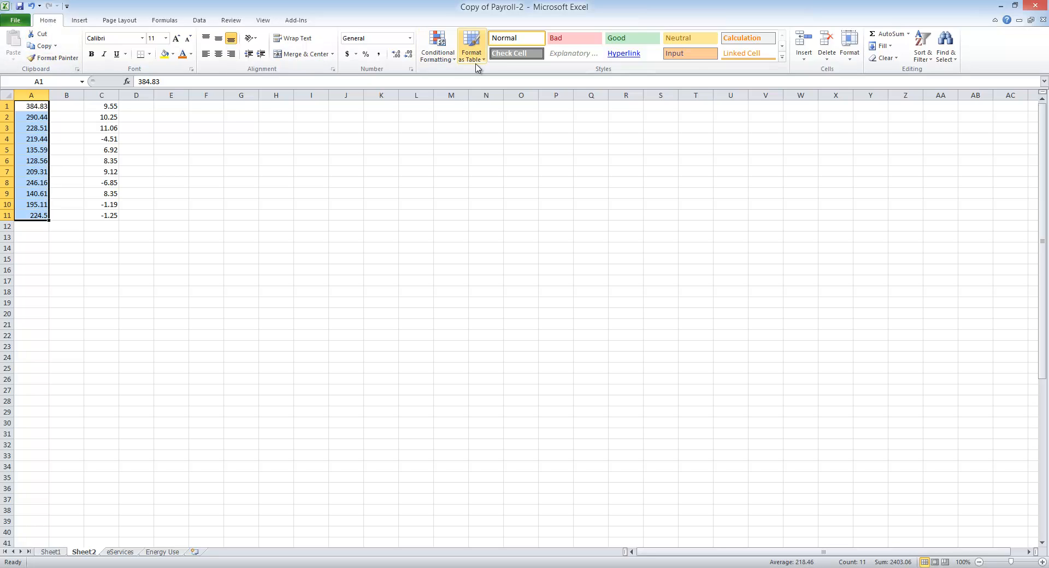
{"action": "left_click", "coordinate": [437, 48]}
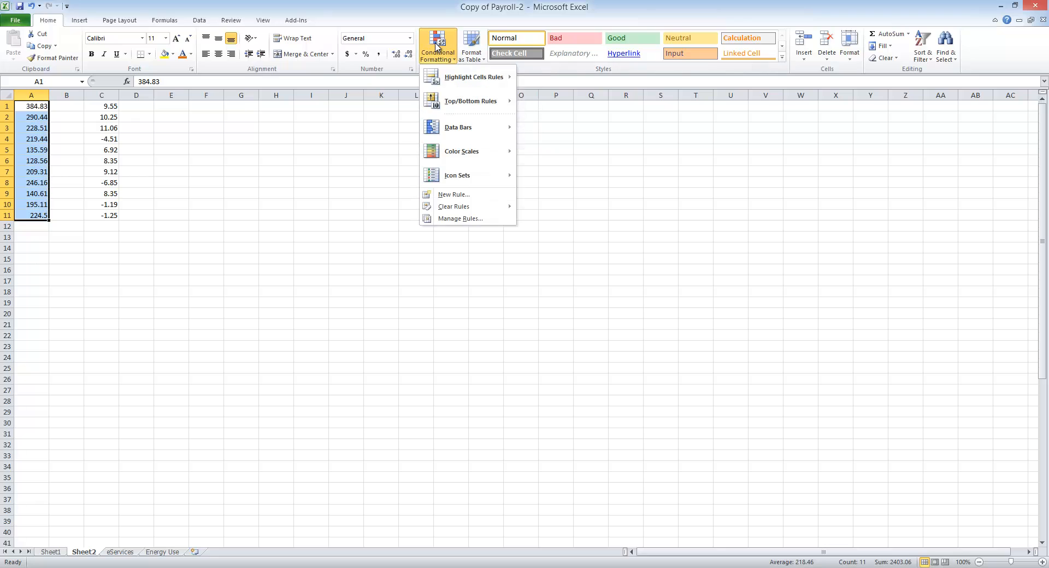
{"action": "mouse_move", "coordinate": [456, 101]}
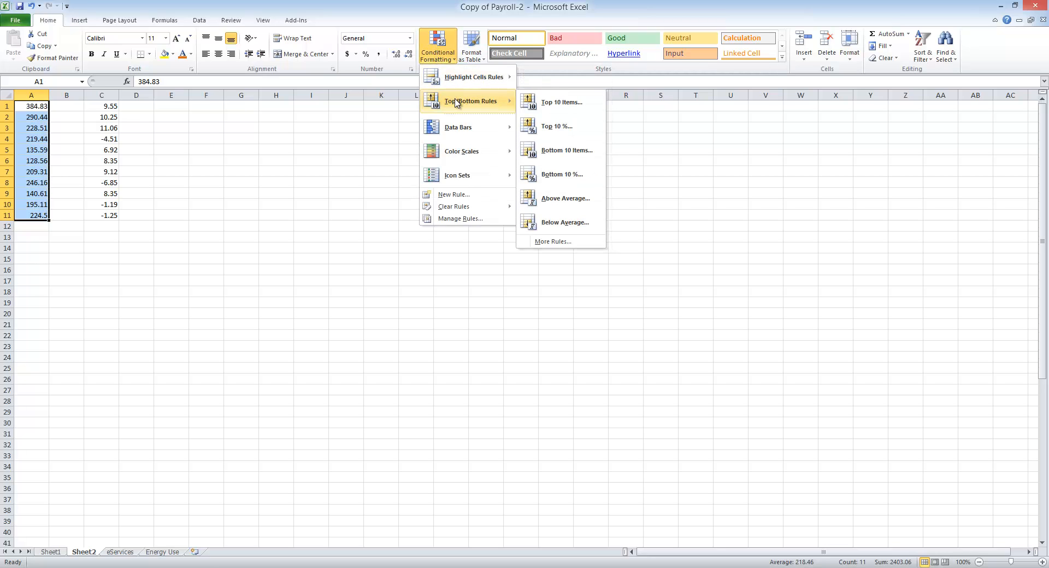
{"action": "mouse_move", "coordinate": [466, 127]}
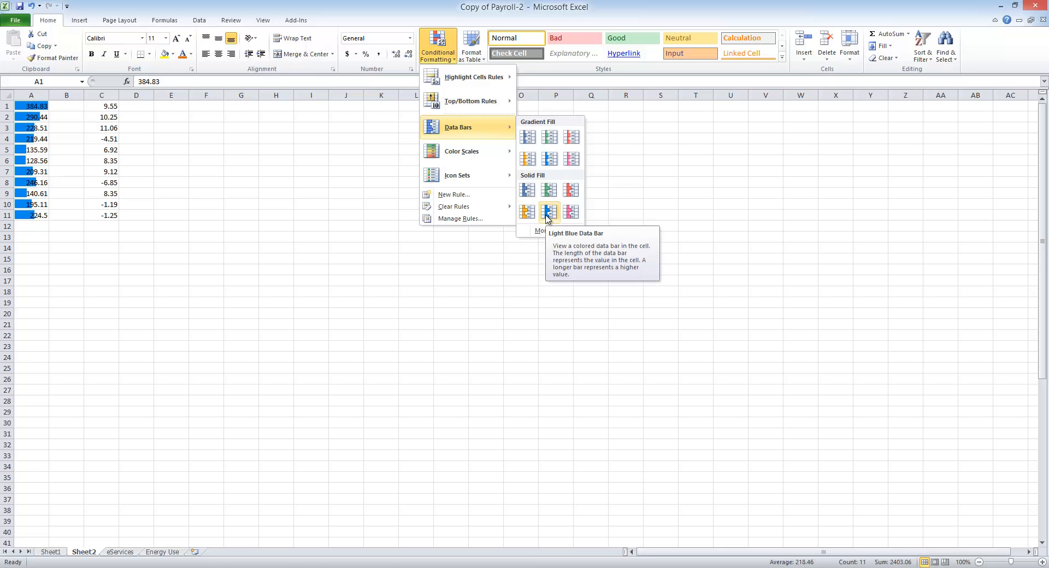
{"action": "left_click", "coordinate": [547, 214]}
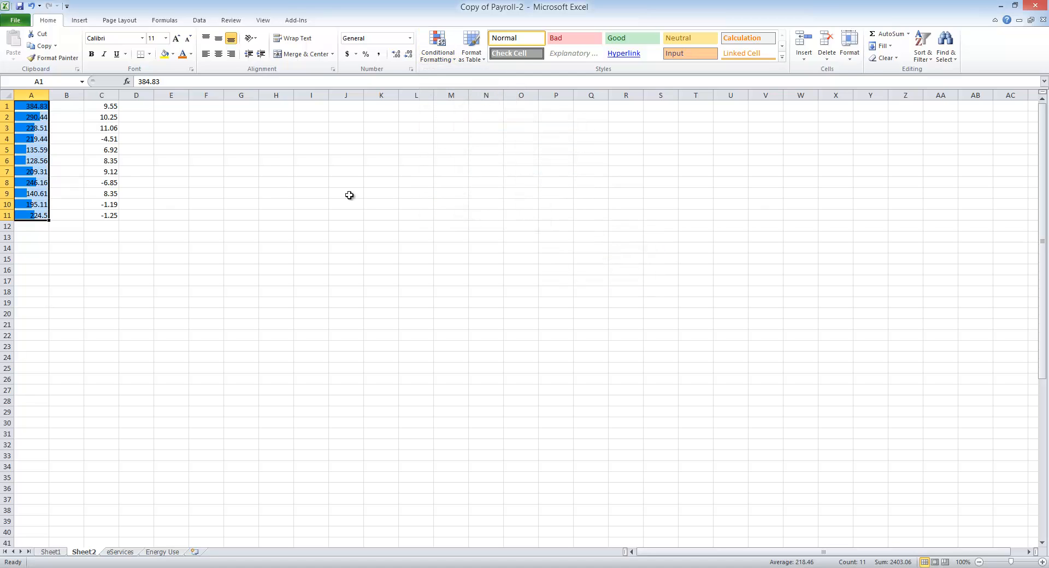
{"action": "left_click", "coordinate": [227, 195]}
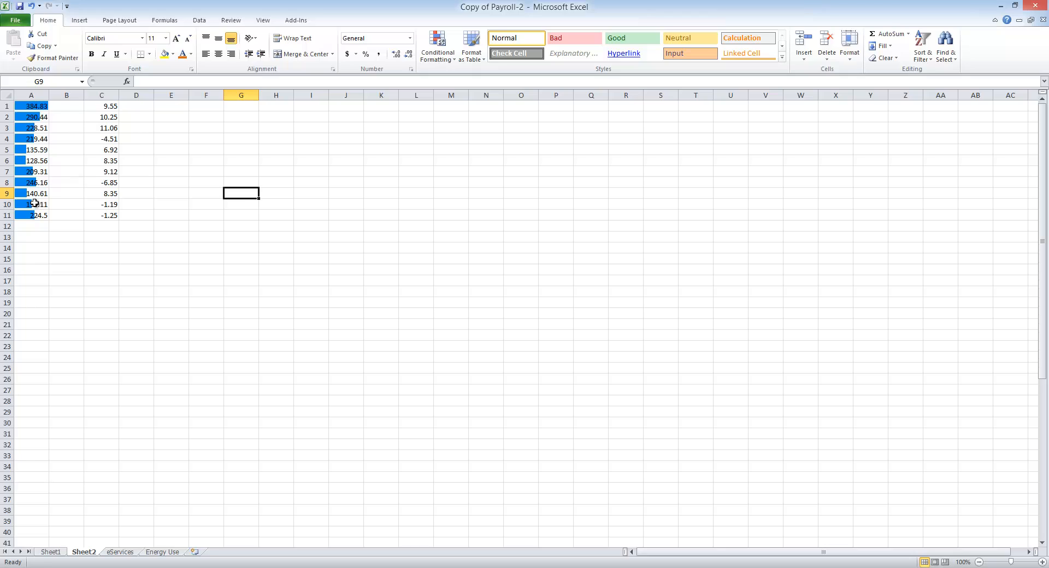
Step: Highlight duplicate values in C1:C11 with Green Fill with Dark Green Text using conditional formatting
{"action": "left_click", "coordinate": [106, 109]}
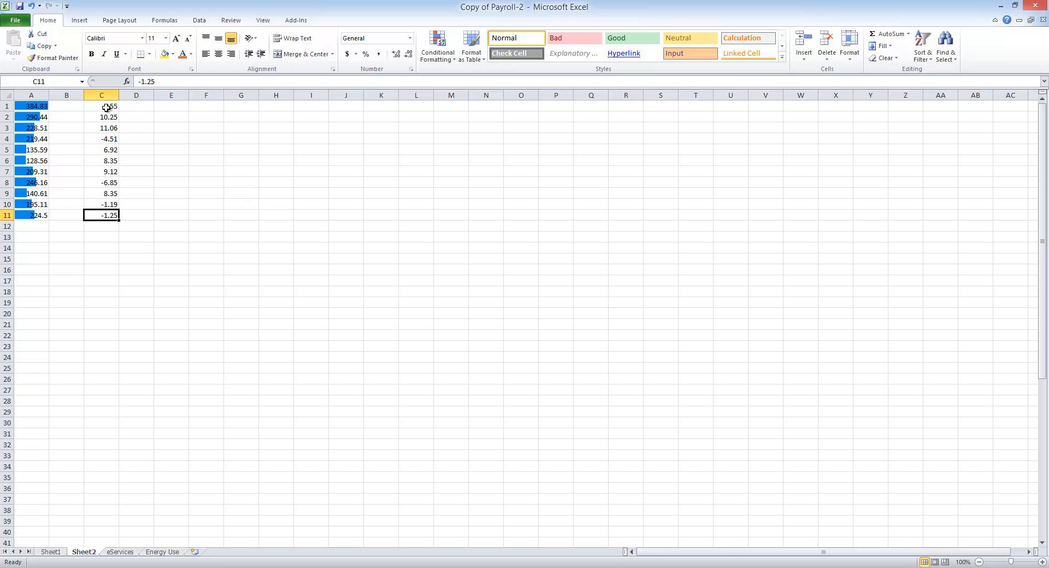
{"action": "left_click_drag", "start_coordinate": [107, 111], "coordinate": [106, 213]}
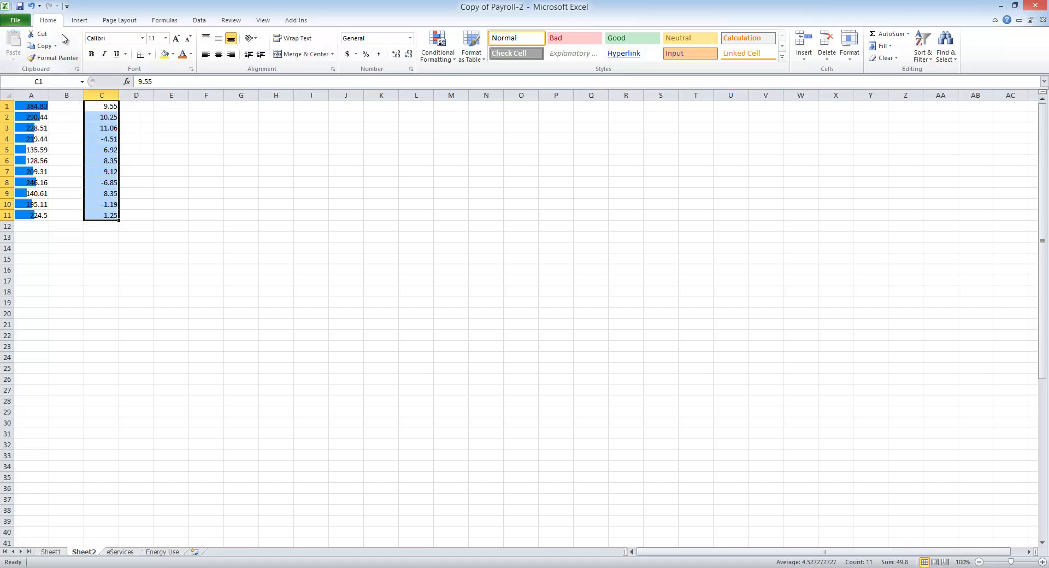
{"action": "left_click", "coordinate": [437, 44]}
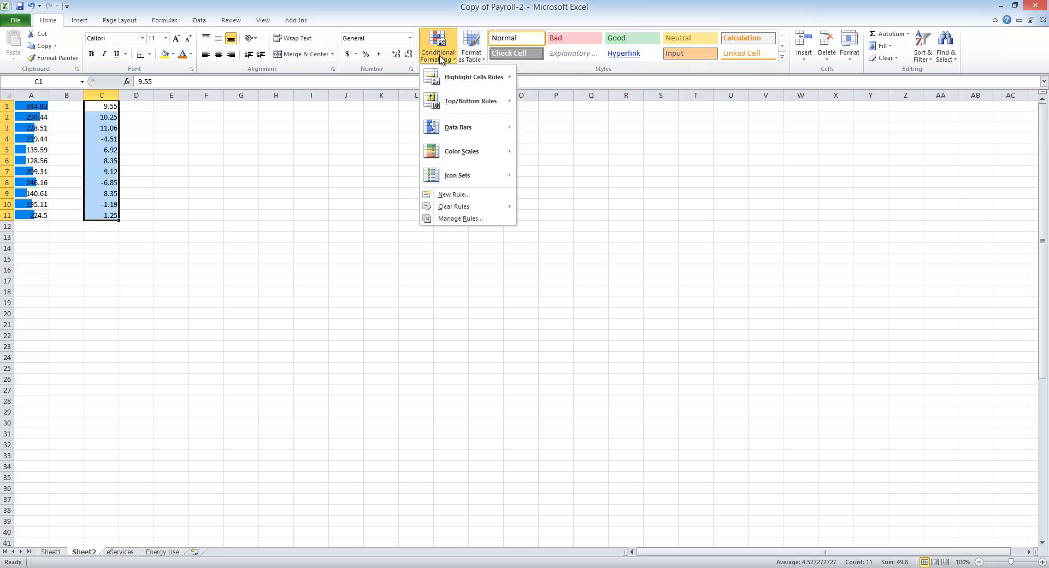
{"action": "mouse_move", "coordinate": [470, 78]}
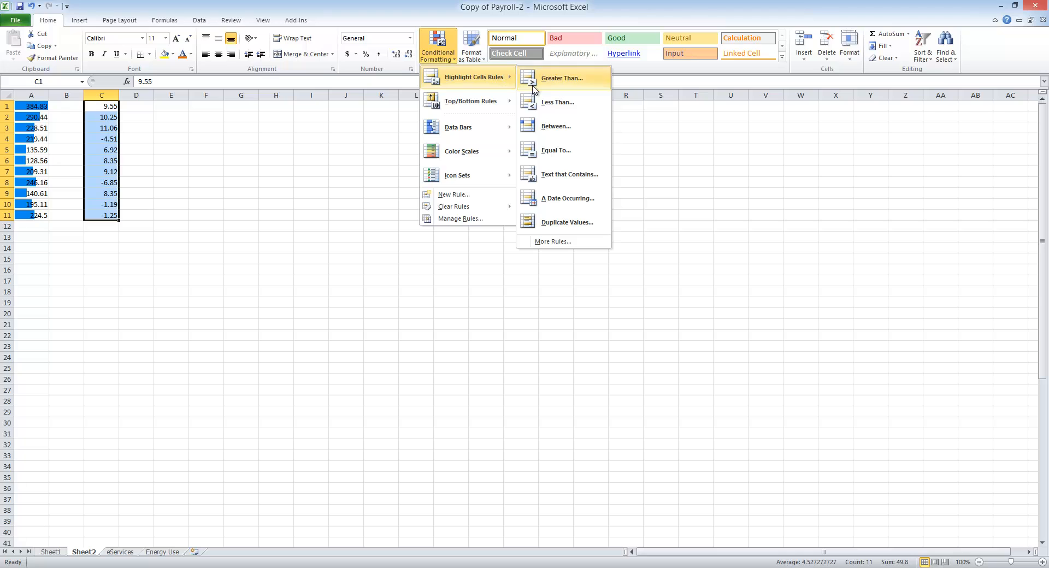
{"action": "left_click", "coordinate": [560, 233]}
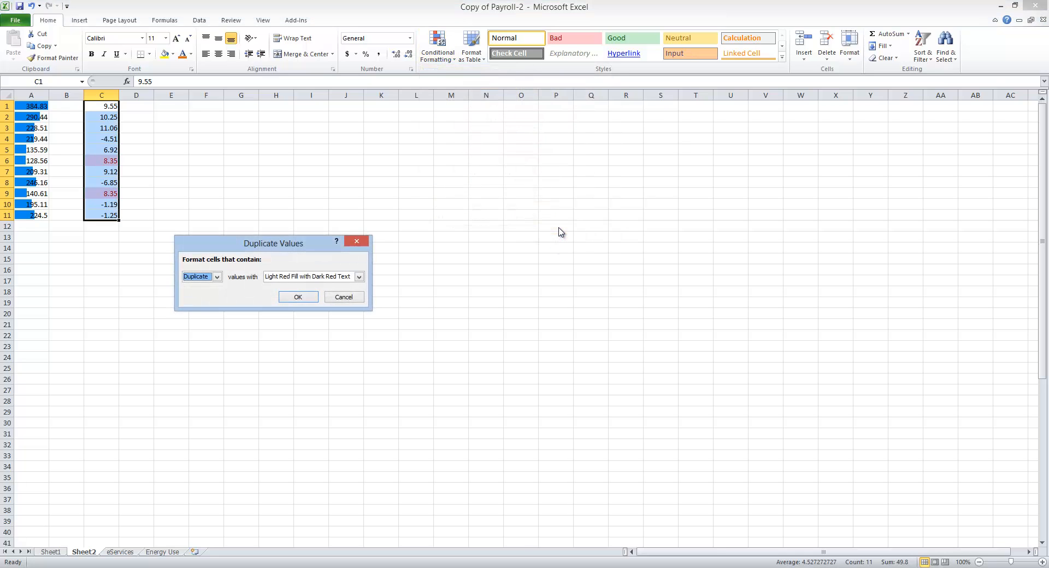
{"action": "left_click", "coordinate": [217, 278]}
{"action": "left_click", "coordinate": [218, 285]}
{"action": "left_click", "coordinate": [360, 277]}
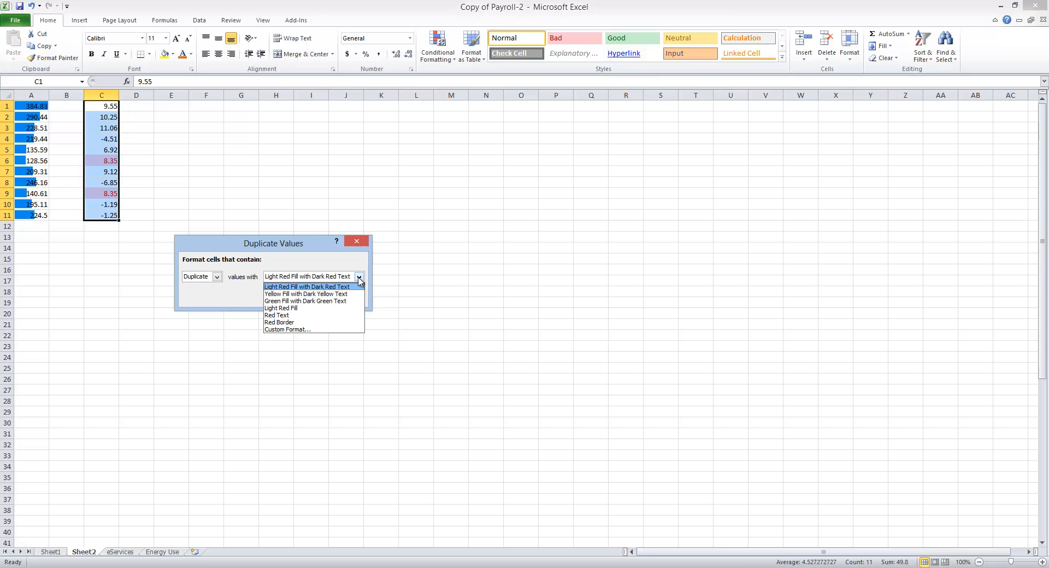
{"action": "left_click", "coordinate": [343, 301]}
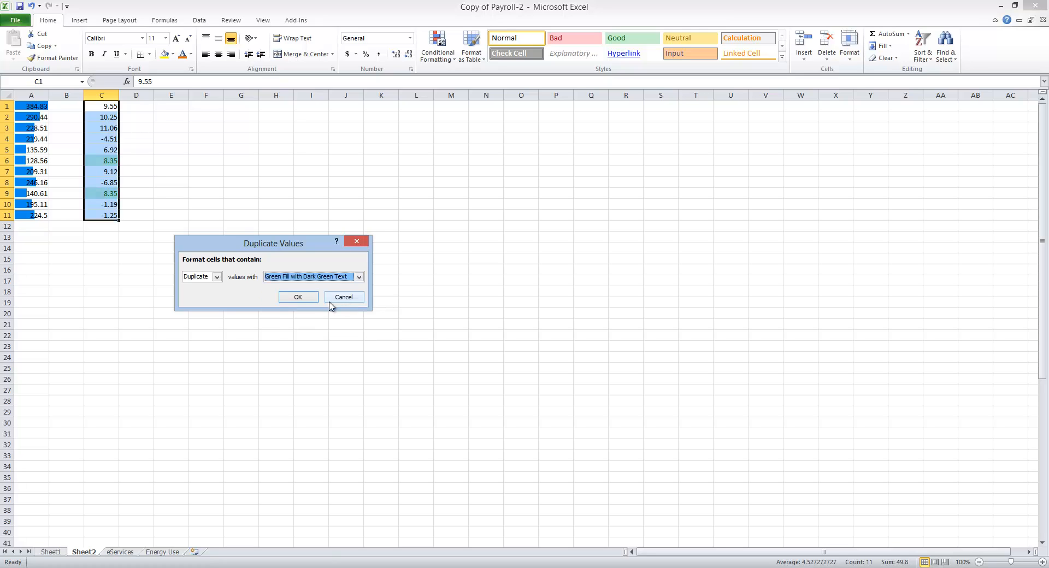
{"action": "left_click", "coordinate": [298, 298]}
{"action": "left_click", "coordinate": [144, 160]}
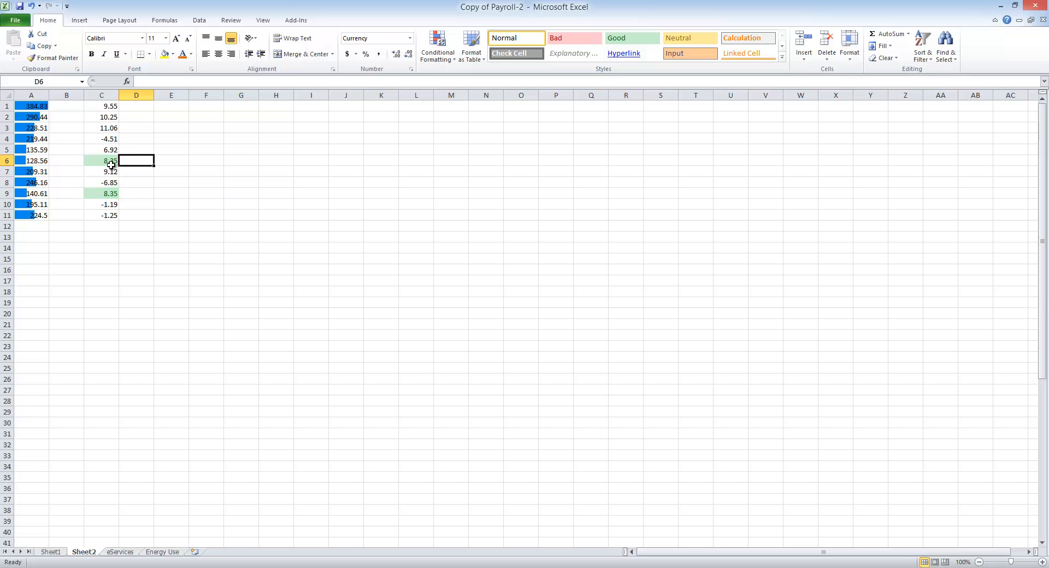
Step: Start a custom color scale rule for C1:C11 and set its format style to 3-Color Scale
{"action": "left_click", "coordinate": [111, 105]}
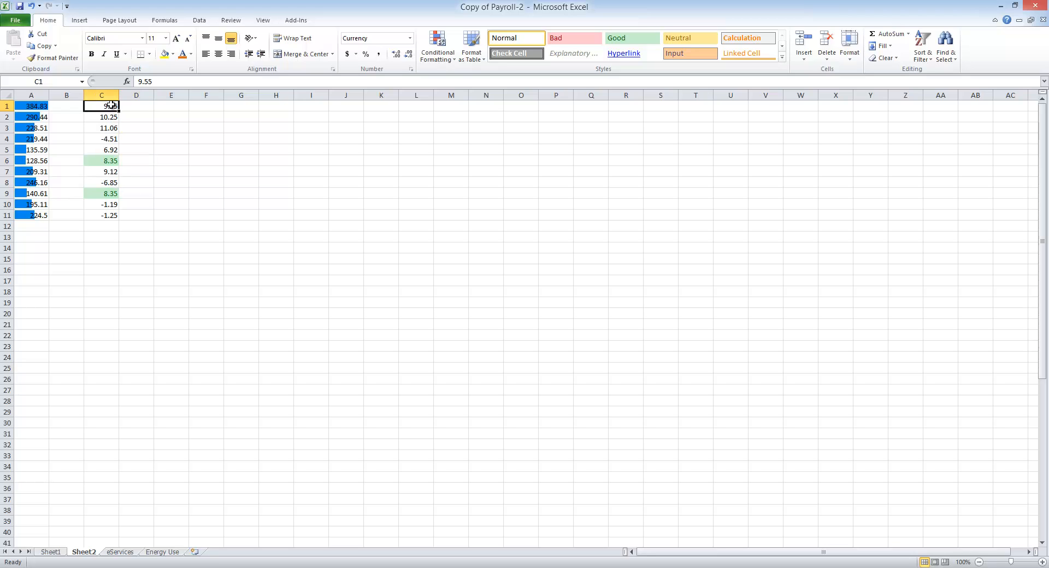
{"action": "left_click_drag", "start_coordinate": [111, 106], "coordinate": [103, 211]}
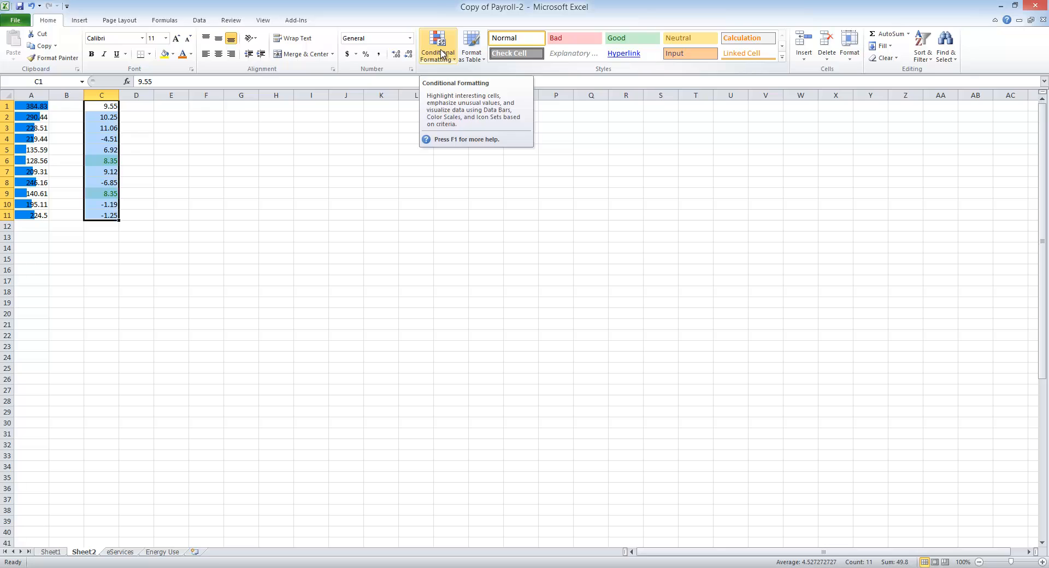
{"action": "left_click", "coordinate": [442, 54]}
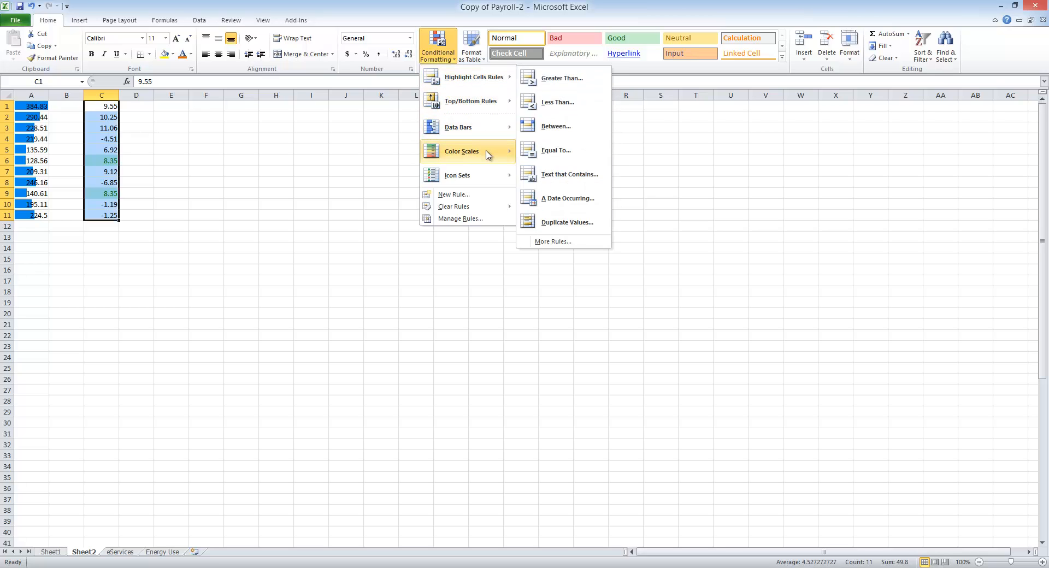
{"action": "mouse_move", "coordinate": [488, 155]}
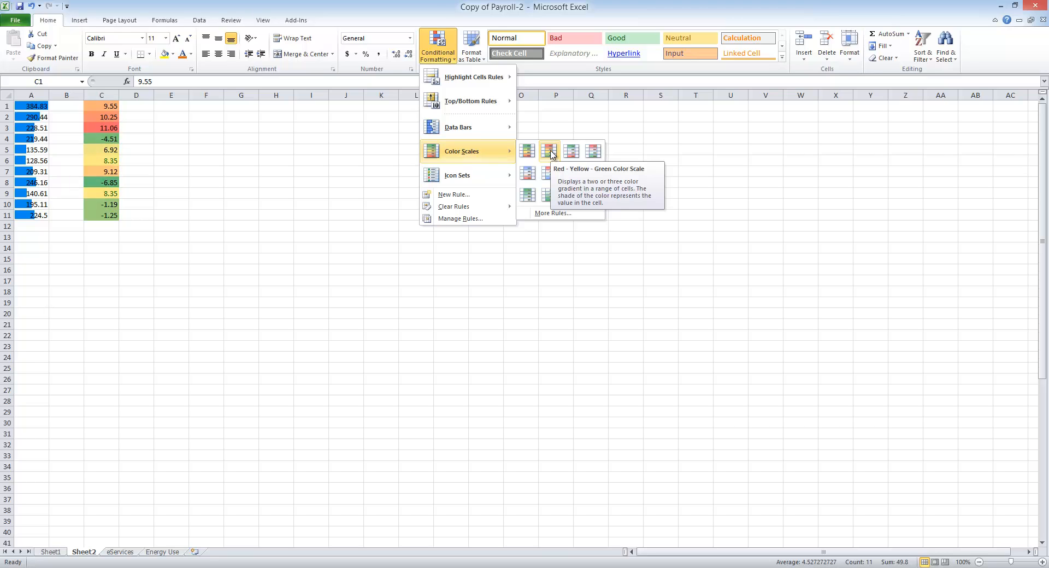
{"action": "left_click", "coordinate": [551, 213]}
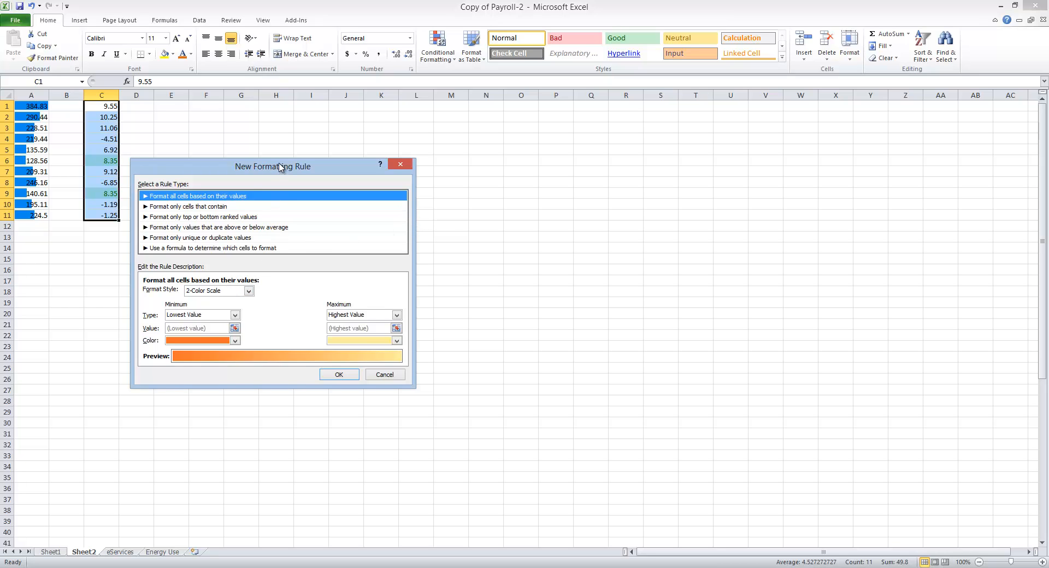
{"action": "left_click_drag", "start_coordinate": [282, 166], "coordinate": [557, 145]}
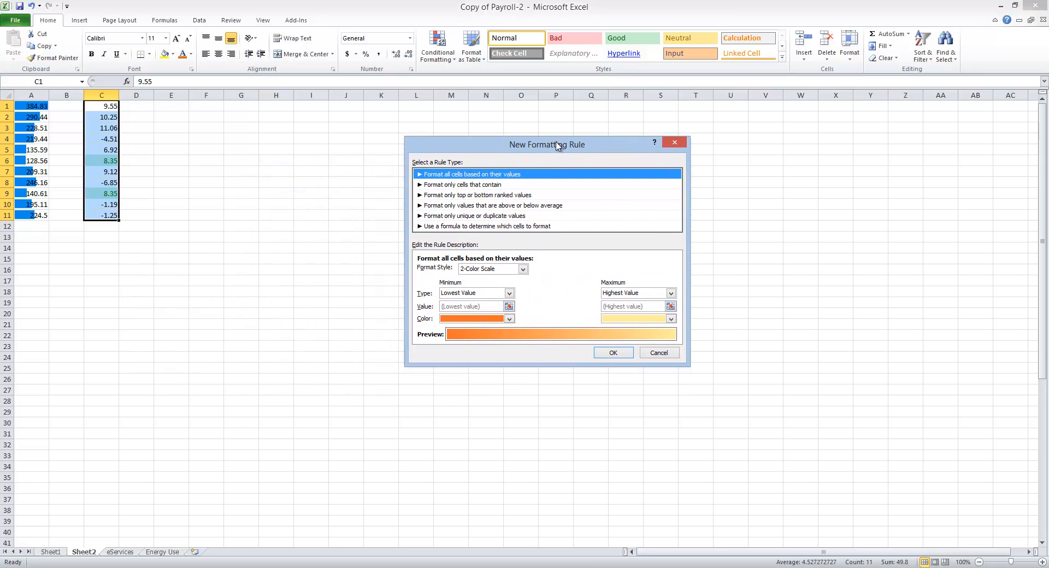
{"action": "left_click", "coordinate": [523, 270]}
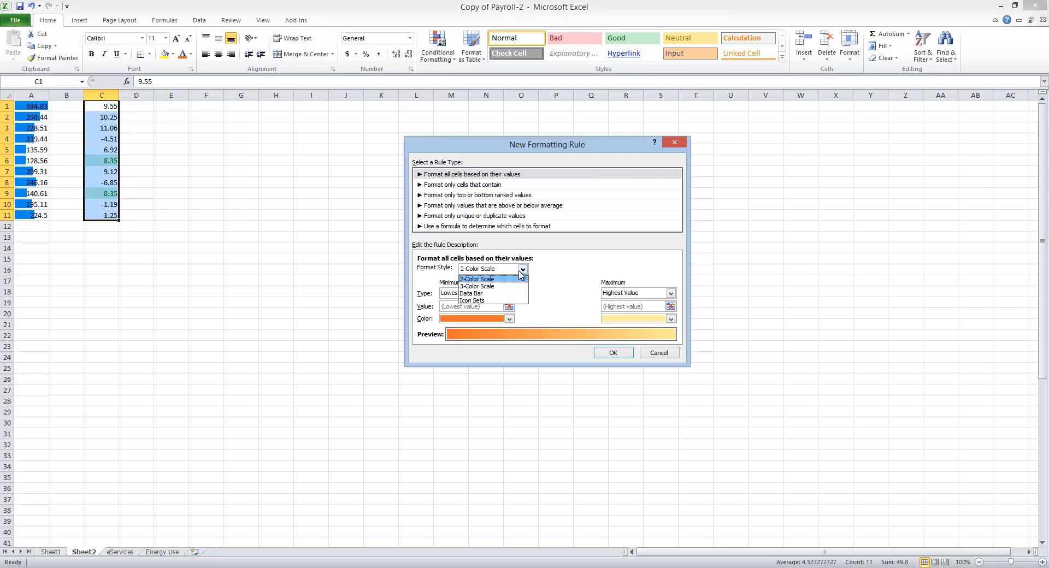
{"action": "left_click", "coordinate": [503, 287]}
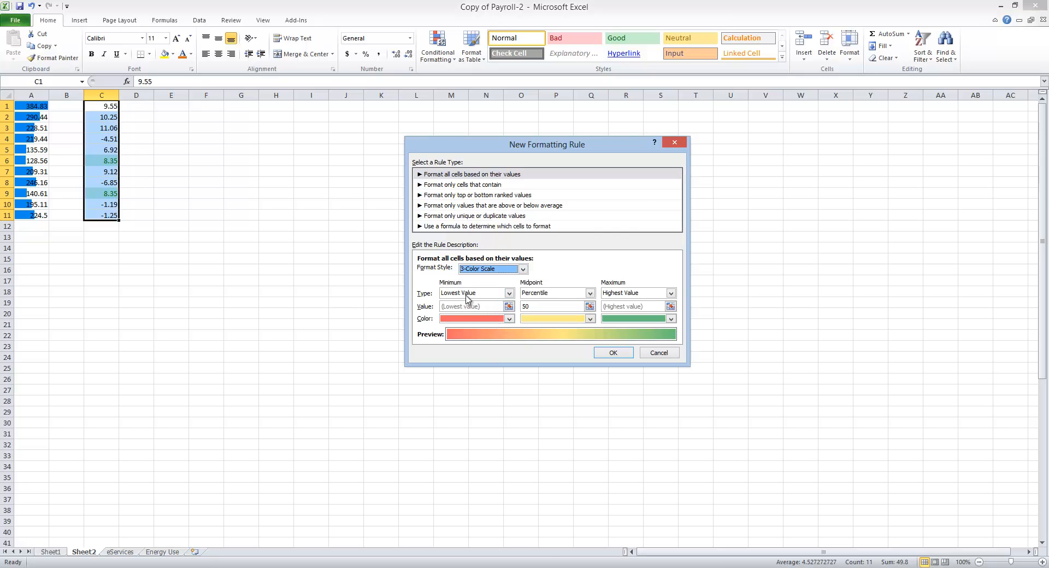
Step: Set the color scale's minimum to standard red, midpoint to yellow and maximum to green, and apply the rule
{"action": "left_click", "coordinate": [509, 320]}
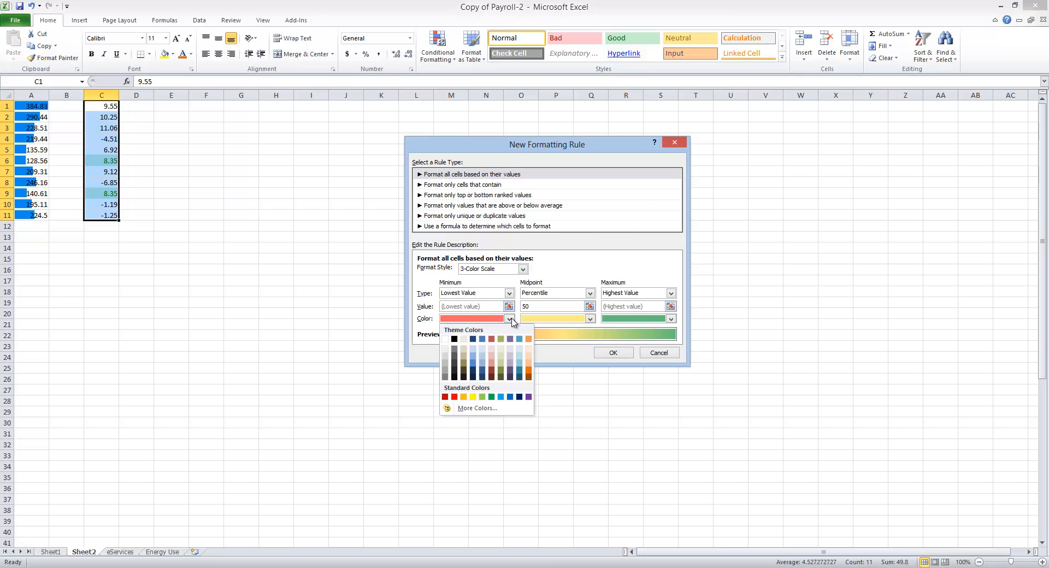
{"action": "left_click", "coordinate": [454, 397]}
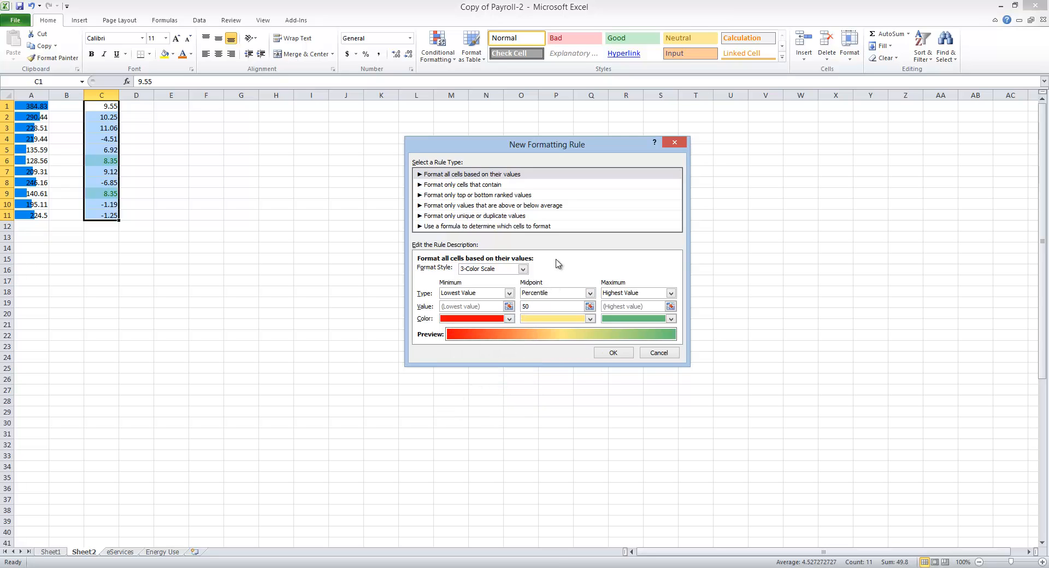
{"action": "left_click", "coordinate": [590, 319]}
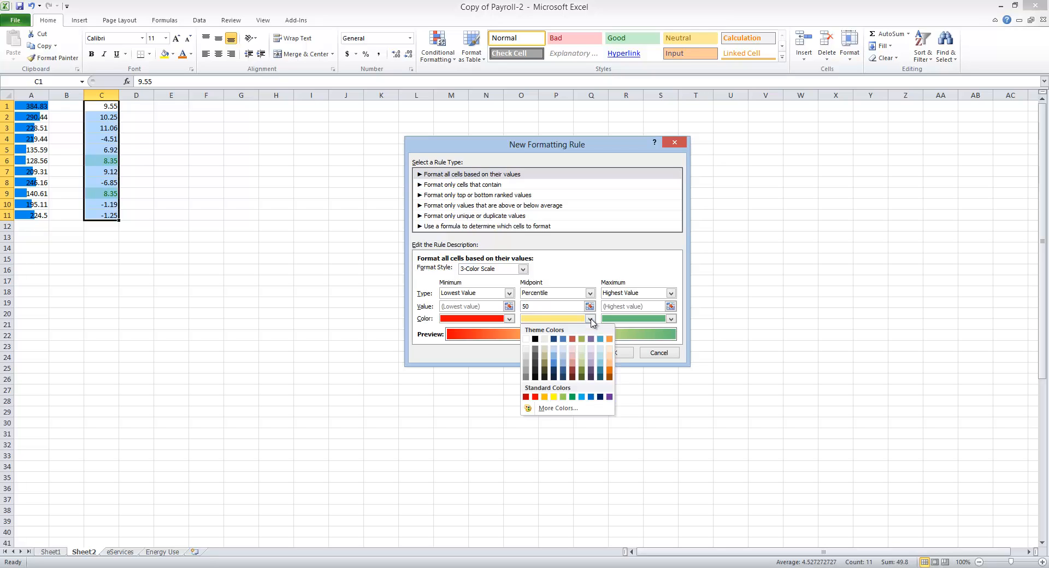
{"action": "left_click", "coordinate": [554, 397]}
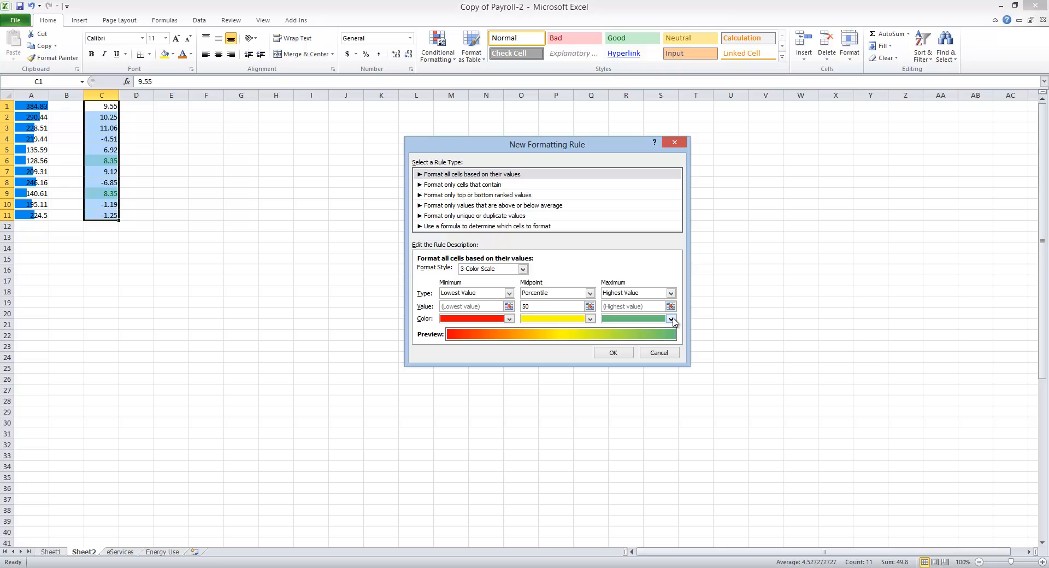
{"action": "left_click", "coordinate": [671, 319]}
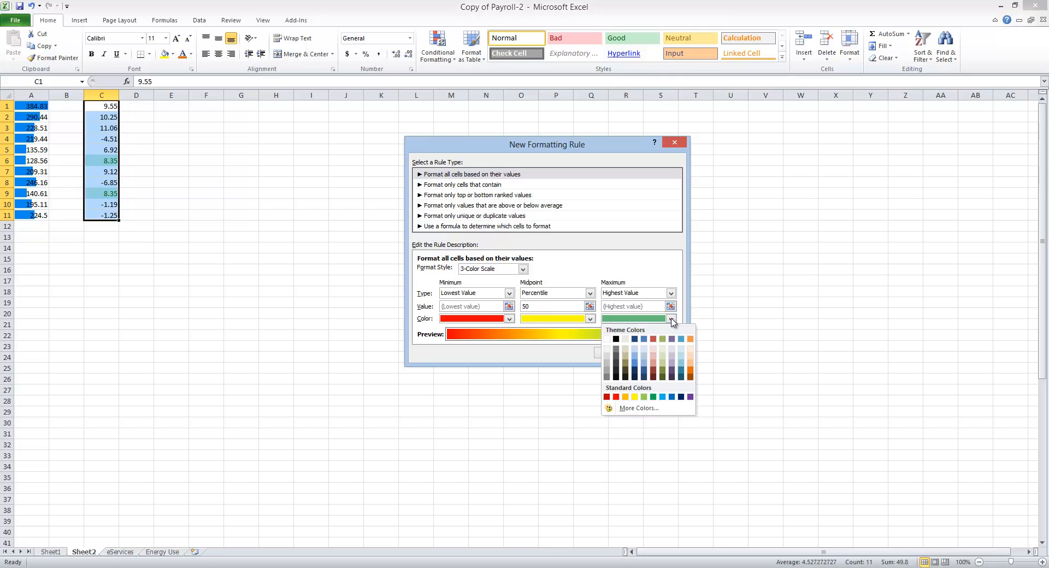
{"action": "left_click", "coordinate": [655, 397]}
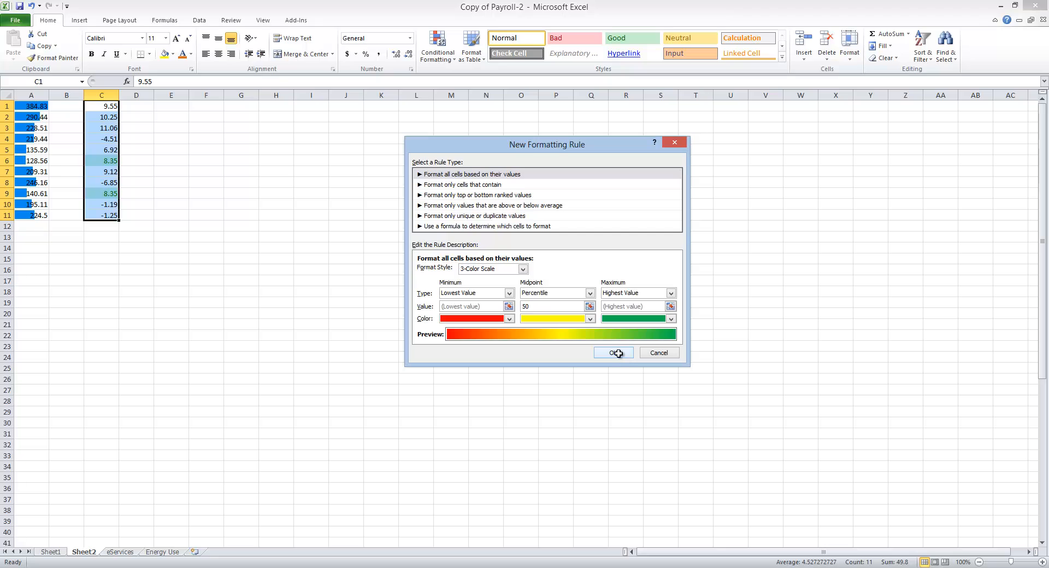
{"action": "left_click", "coordinate": [618, 354]}
{"action": "left_click", "coordinate": [394, 217]}
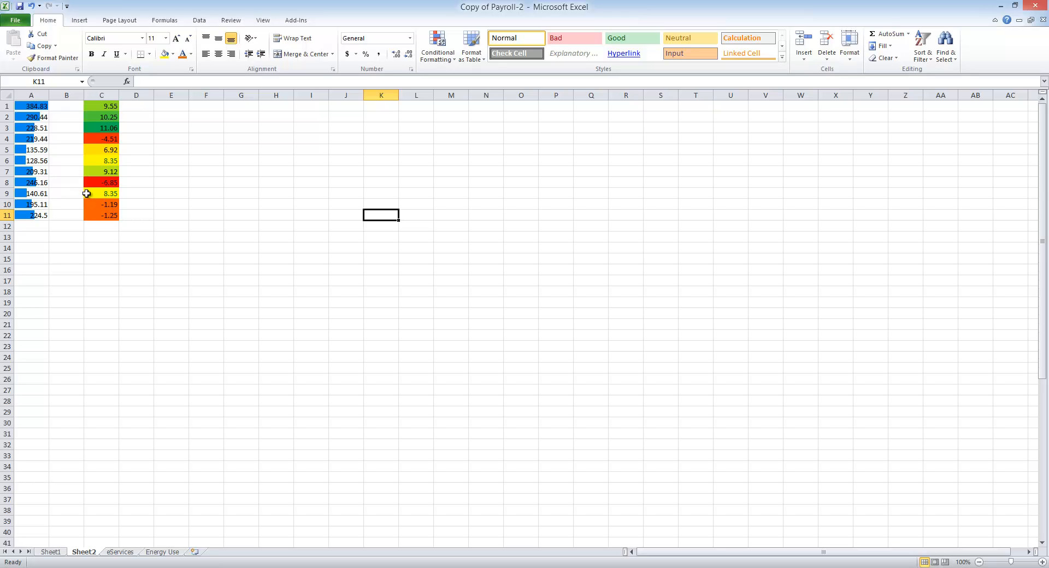
Step: Add the 5 Arrows (Colored) icon set to the values in C1:C11
{"action": "left_click", "coordinate": [95, 106]}
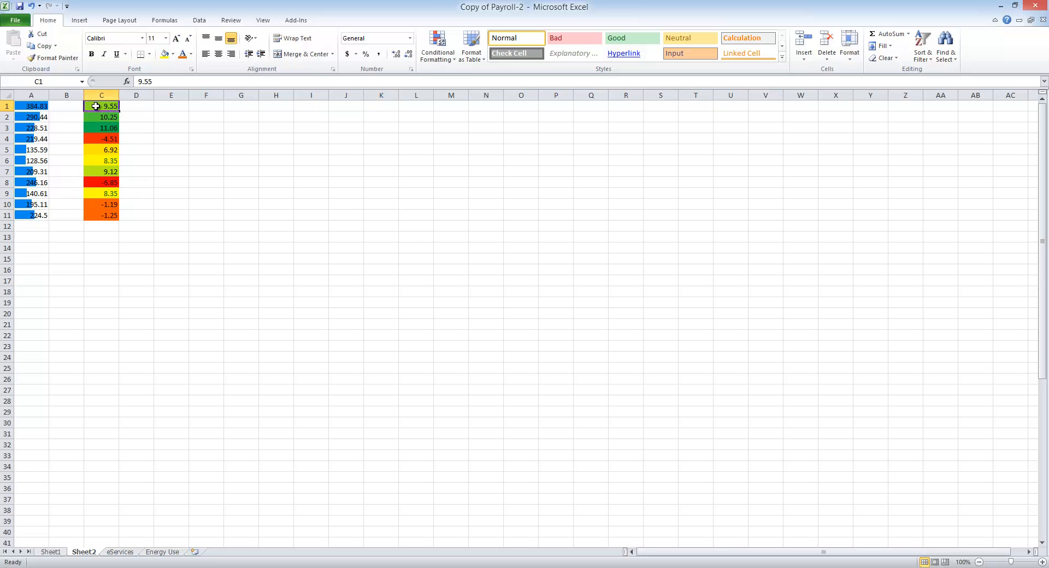
{"action": "left_click_drag", "start_coordinate": [95, 106], "coordinate": [110, 216]}
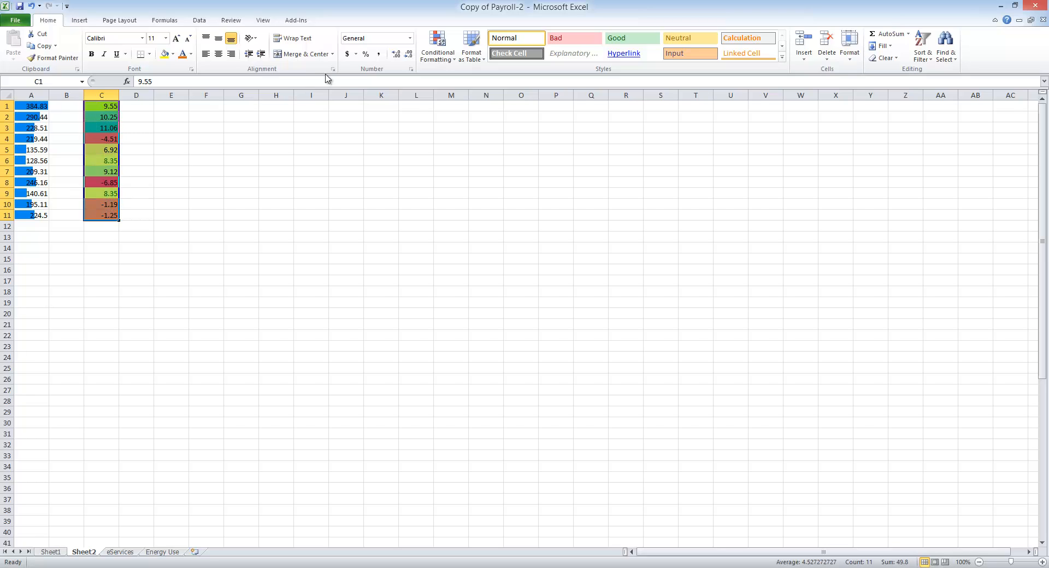
{"action": "left_click", "coordinate": [436, 56]}
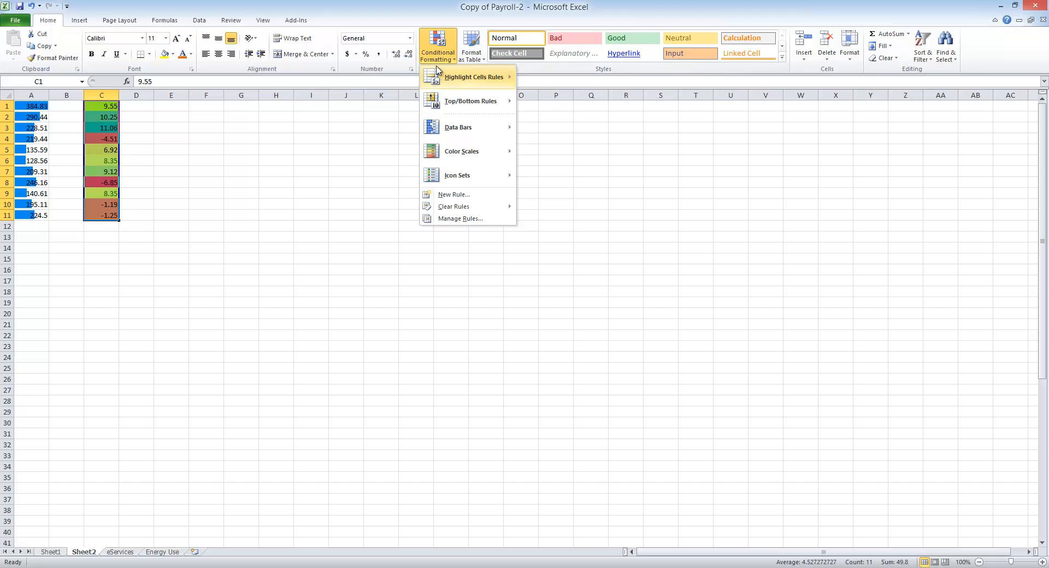
{"action": "mouse_move", "coordinate": [477, 175]}
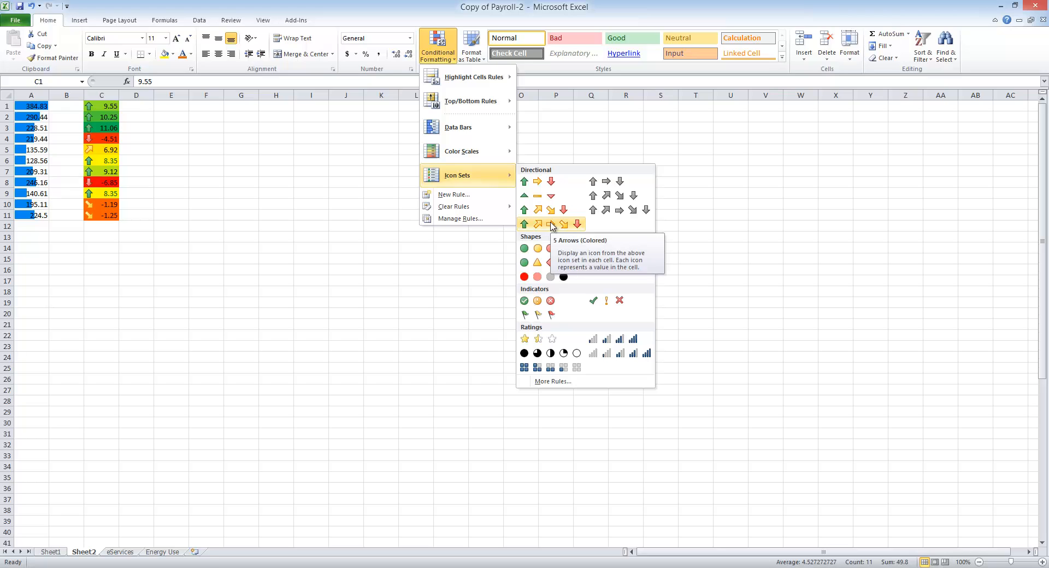
{"action": "left_click", "coordinate": [551, 224]}
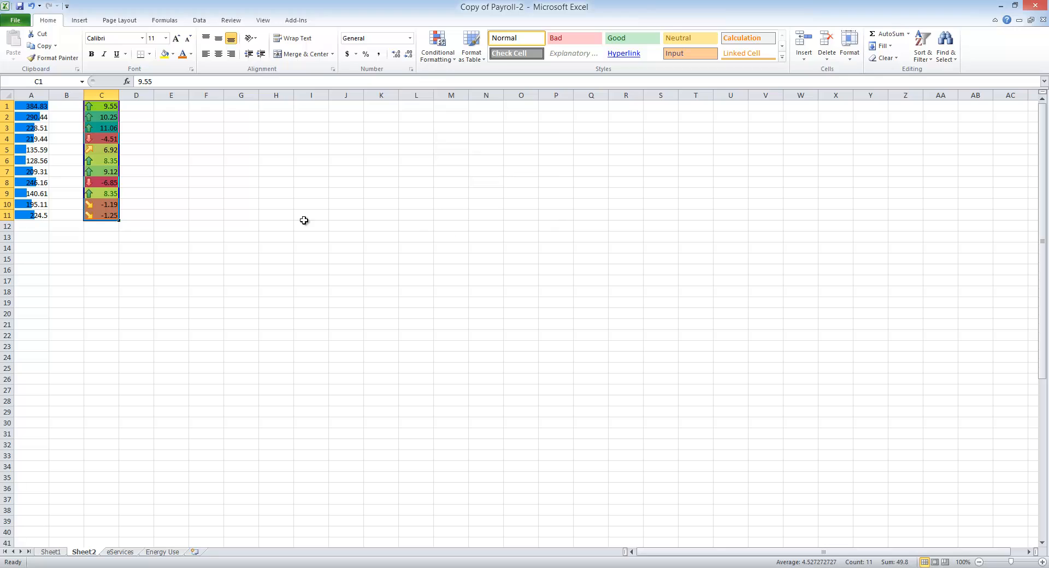
{"action": "left_click", "coordinate": [175, 195]}
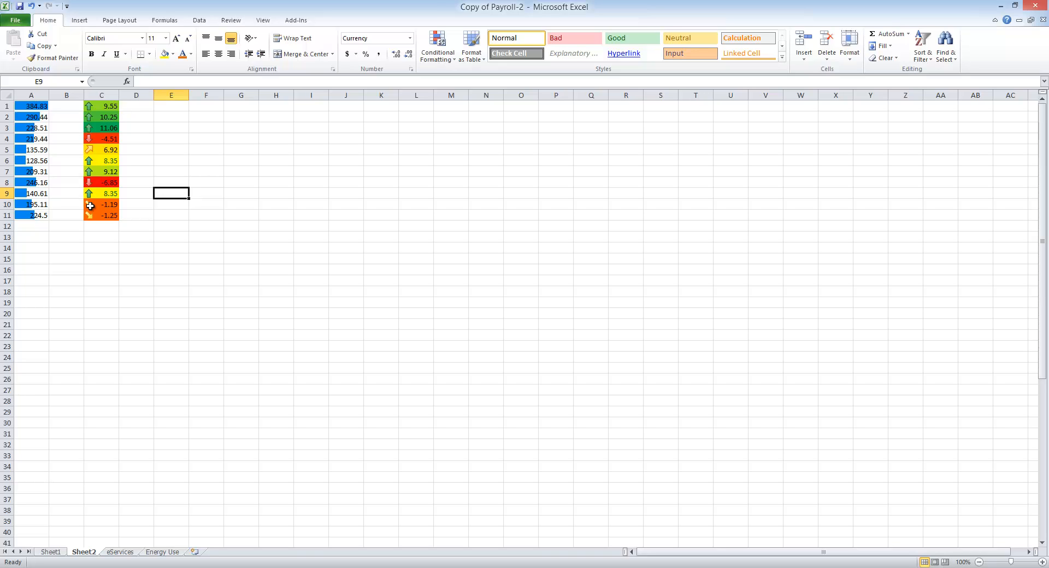
Step: Sort the values in C1:C11 from smallest to largest
{"action": "left_click", "coordinate": [105, 104]}
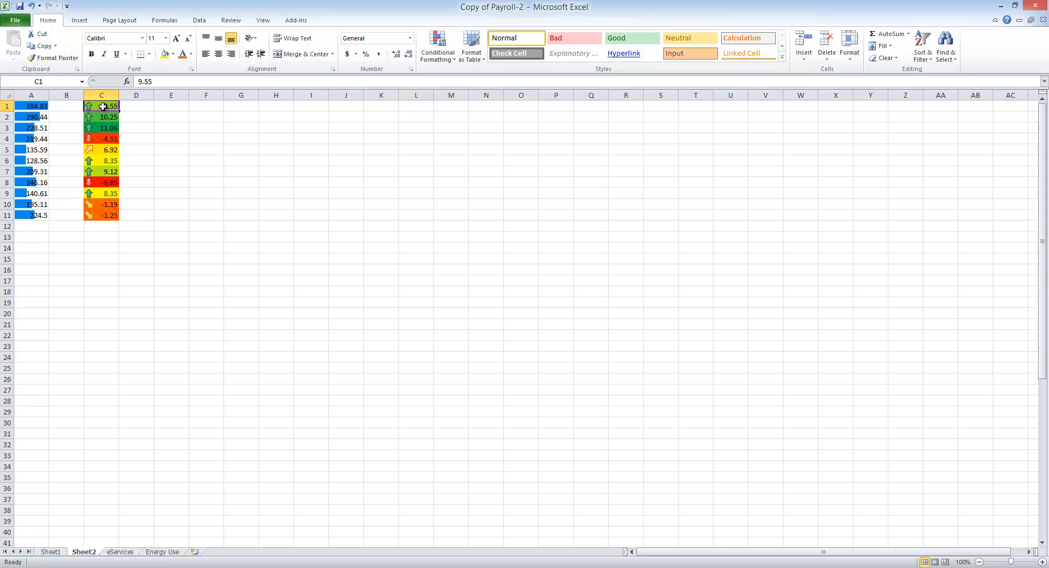
{"action": "left_click_drag", "start_coordinate": [103, 107], "coordinate": [102, 216]}
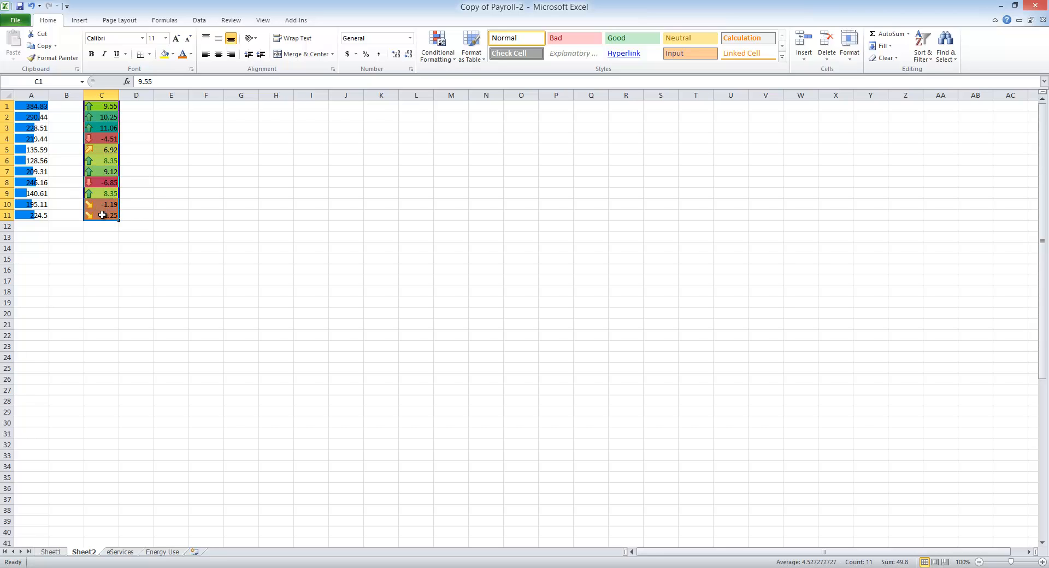
{"action": "left_click", "coordinate": [927, 49]}
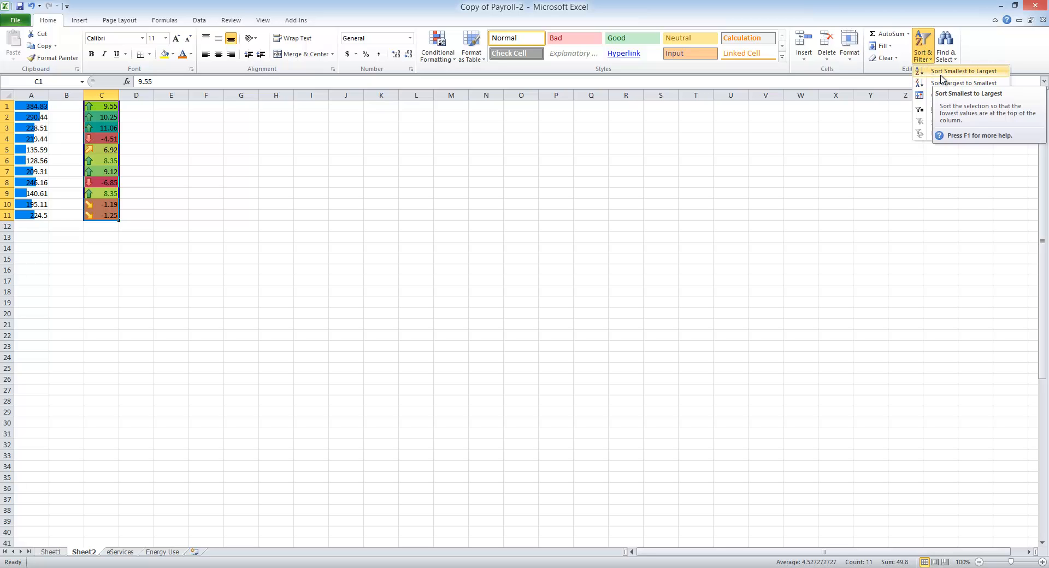
{"action": "left_click", "coordinate": [941, 77]}
{"action": "left_click", "coordinate": [204, 171]}
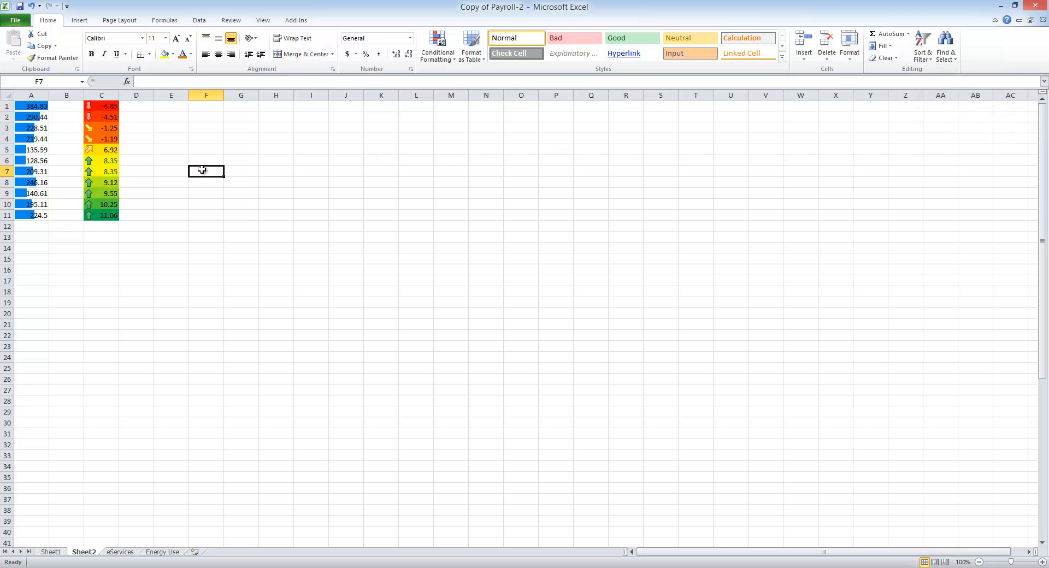